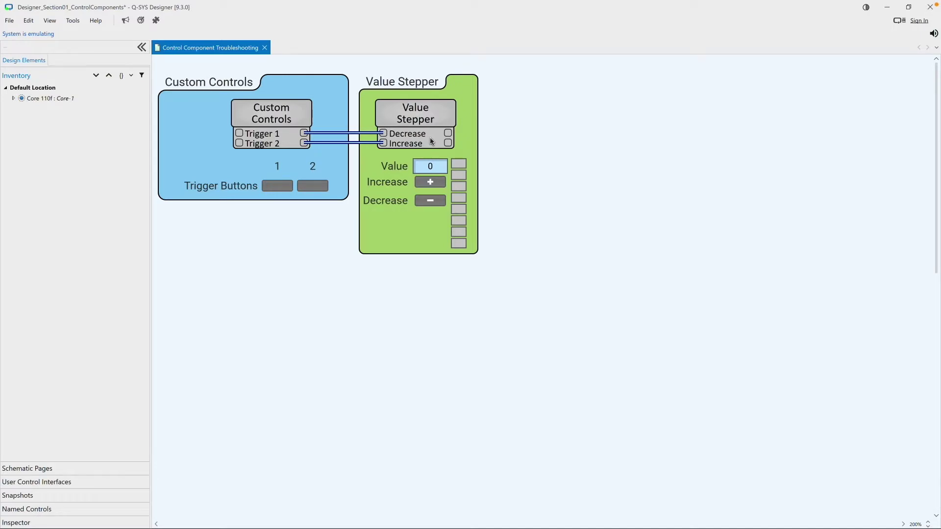
- Test whether Trigger buttons 1 and 2 of the Custom Controls decrease and increase the Value Stepper
click(280, 191)
click(280, 192)
click(308, 191)
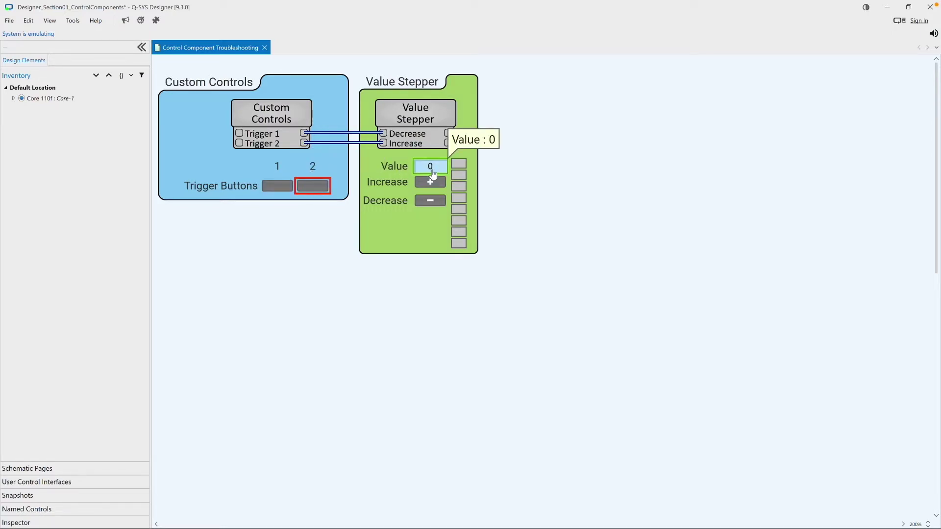
click(277, 191)
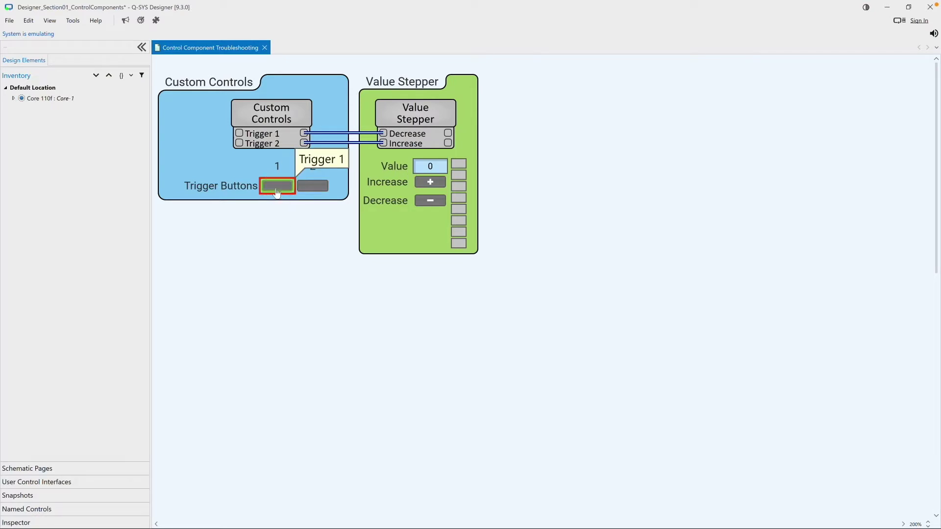
click(309, 191)
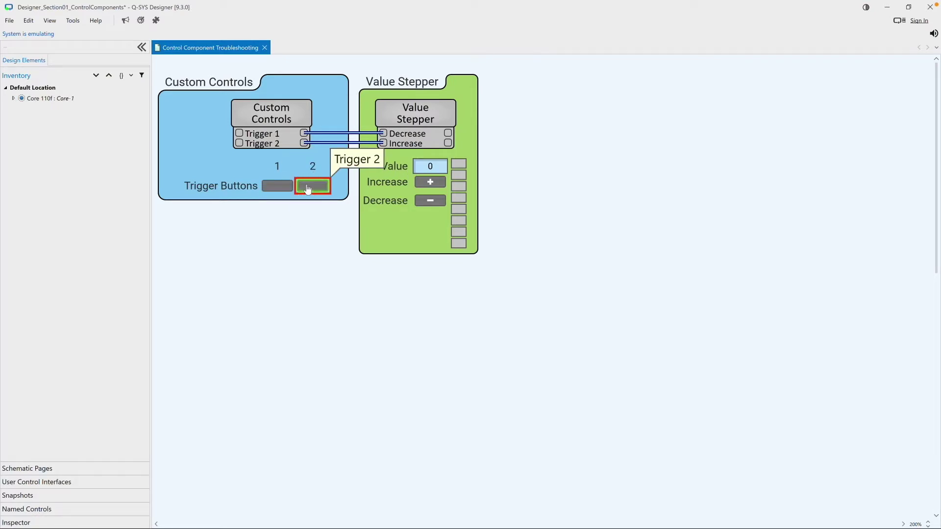
click(278, 187)
click(310, 187)
click(306, 236)
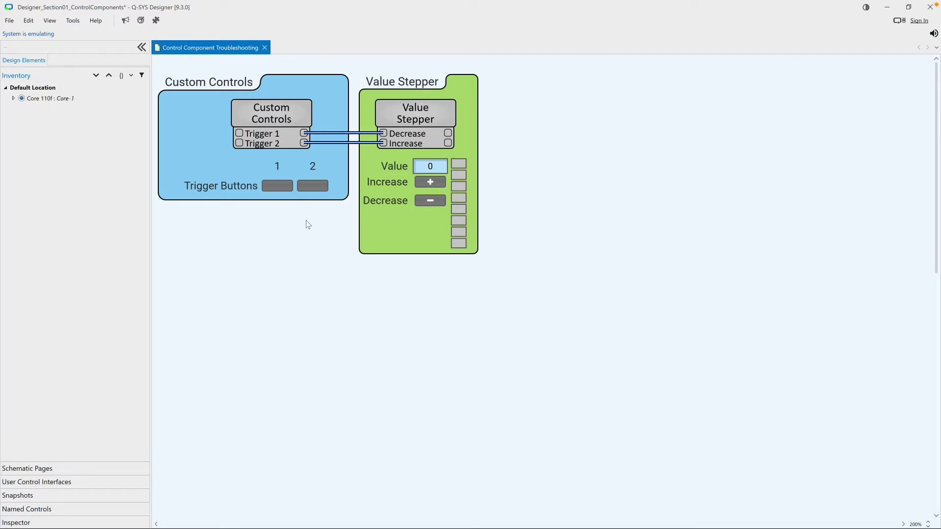
- Show the component controls info view and dock it above the Inventory
click(77, 21)
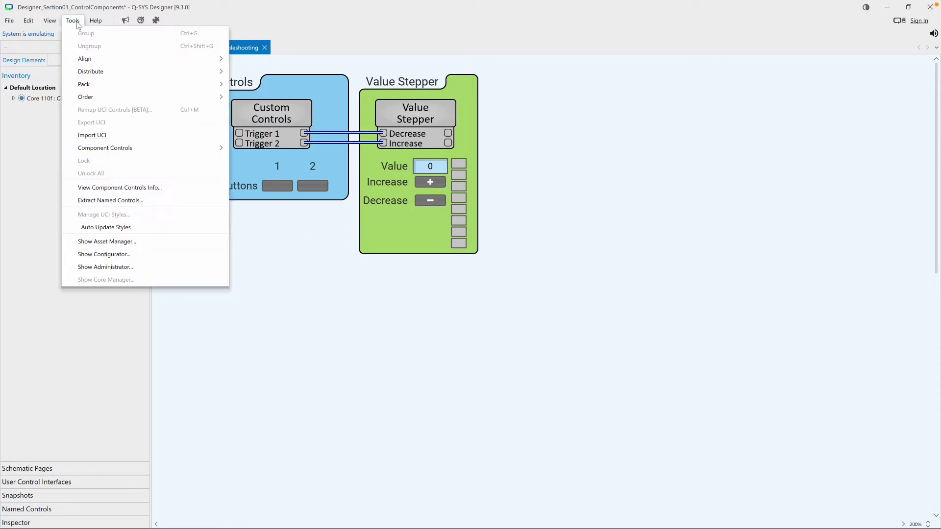
click(130, 189)
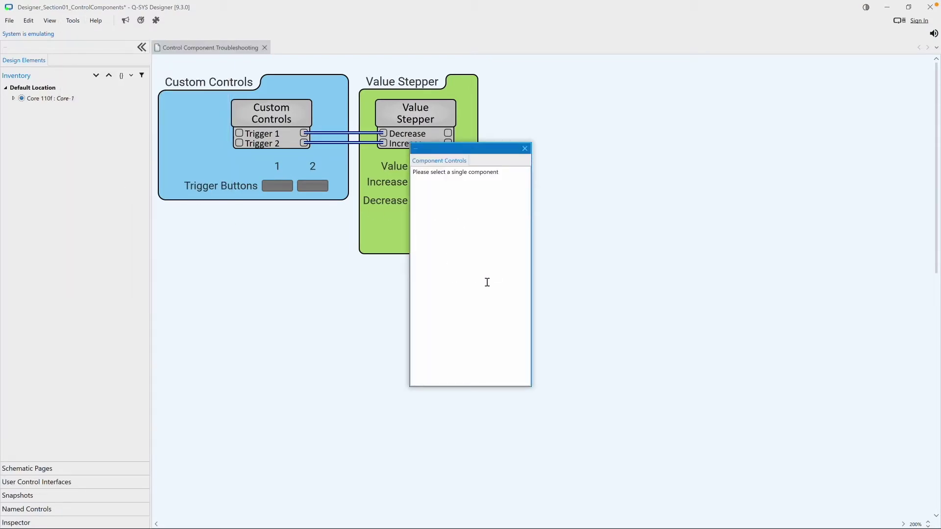
drag(472, 149, 77, 262)
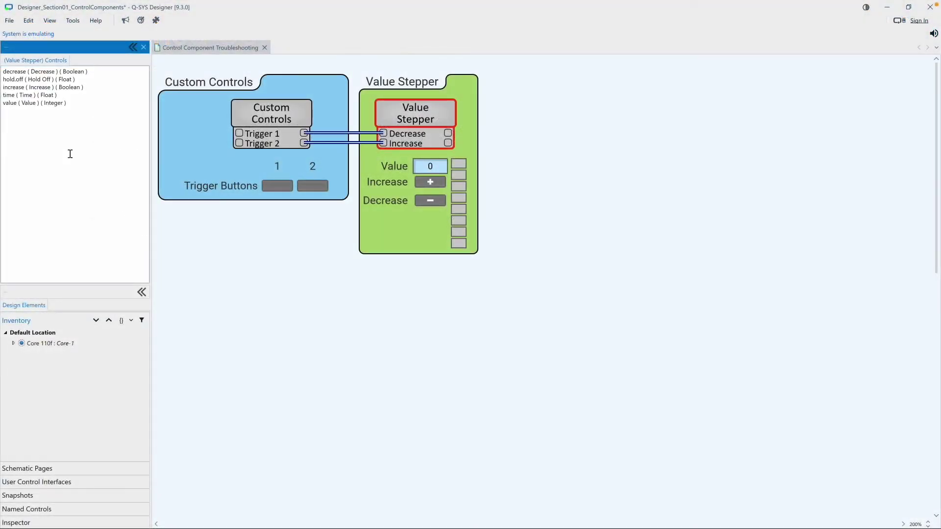
- Check the data types of the Value Stepper's decrease and increase controls and the Custom Controls' trigger.1 and trigger.2
drag(87, 72, 56, 87)
click(264, 118)
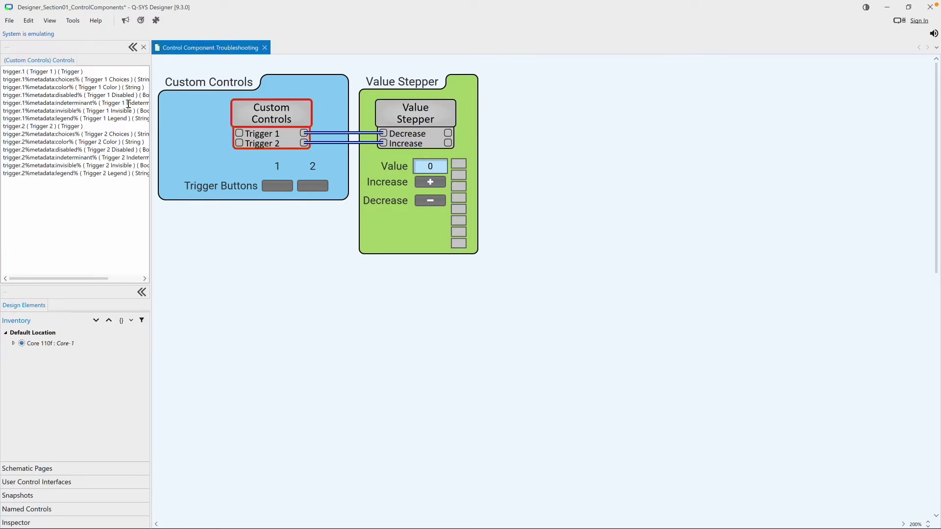
drag(84, 71, 56, 72)
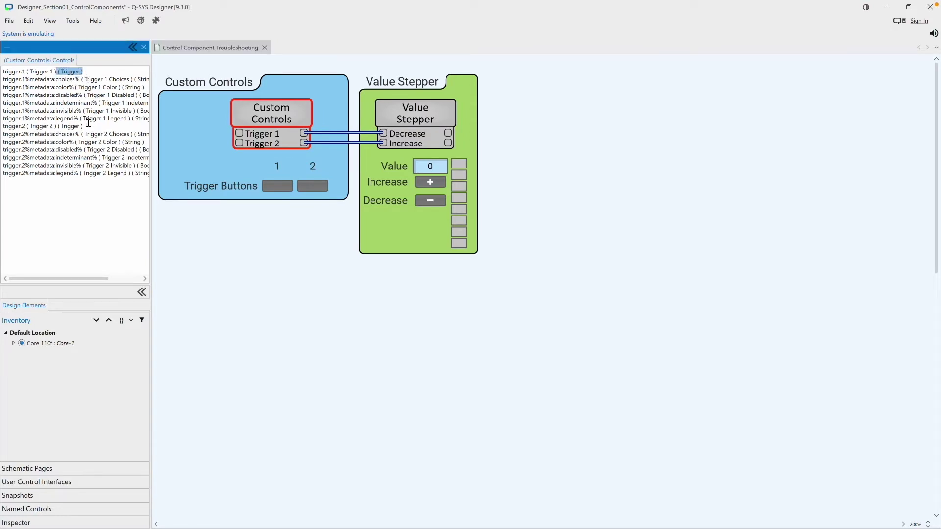
drag(87, 126, 57, 126)
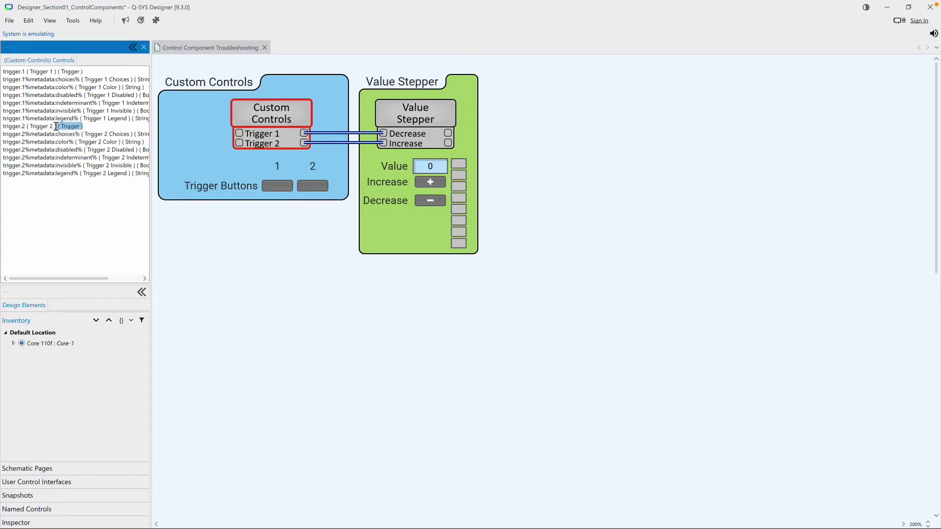
click(198, 226)
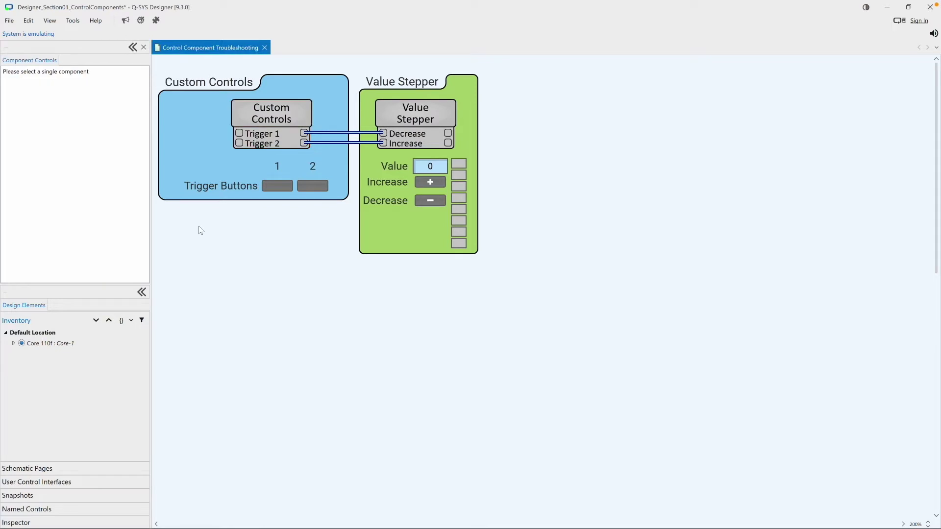
- Check the data types of momentary.1 and momentary.2 in the corrected example, and test Momentary button 1
scroll(280, 380, down, 10)
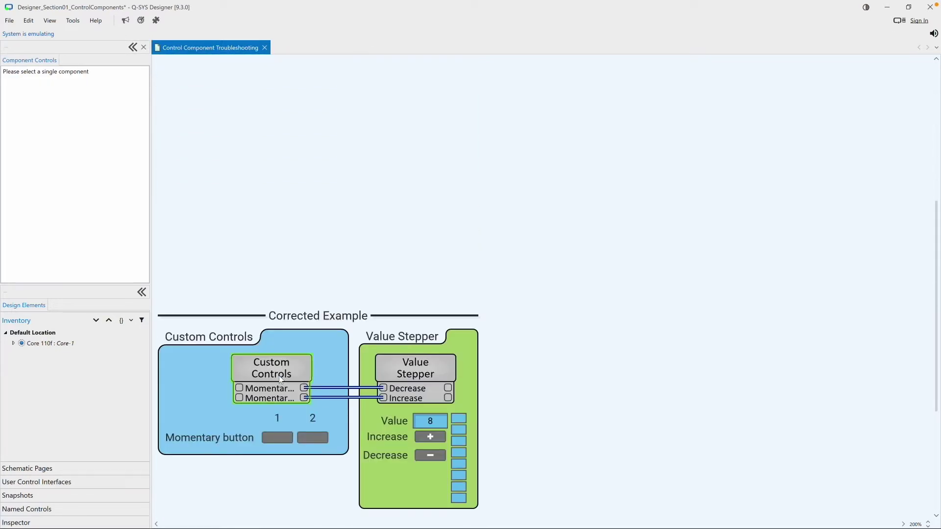
scroll(281, 380, down, 3)
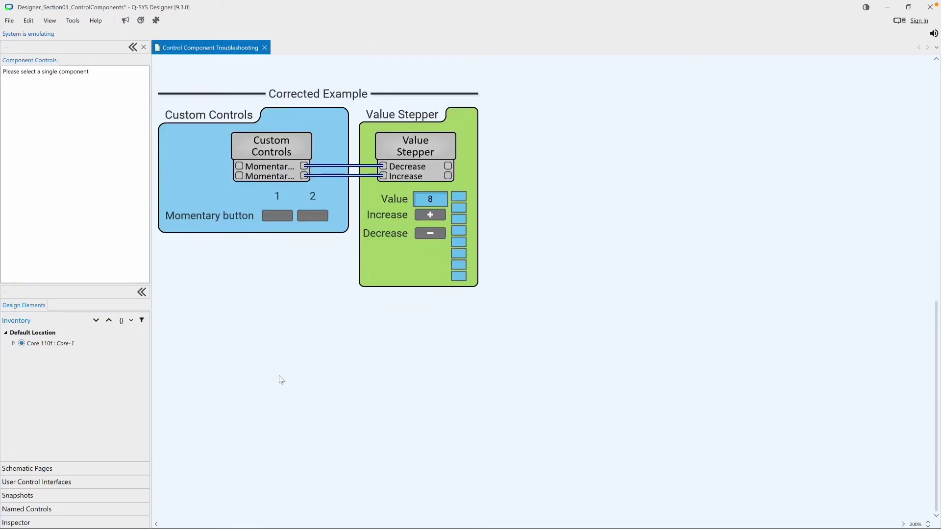
click(278, 152)
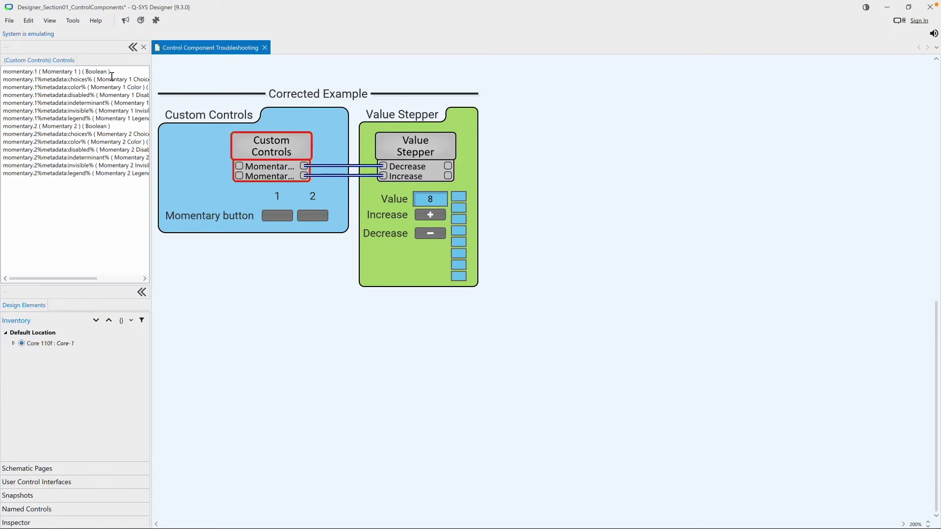
drag(110, 71, 85, 72)
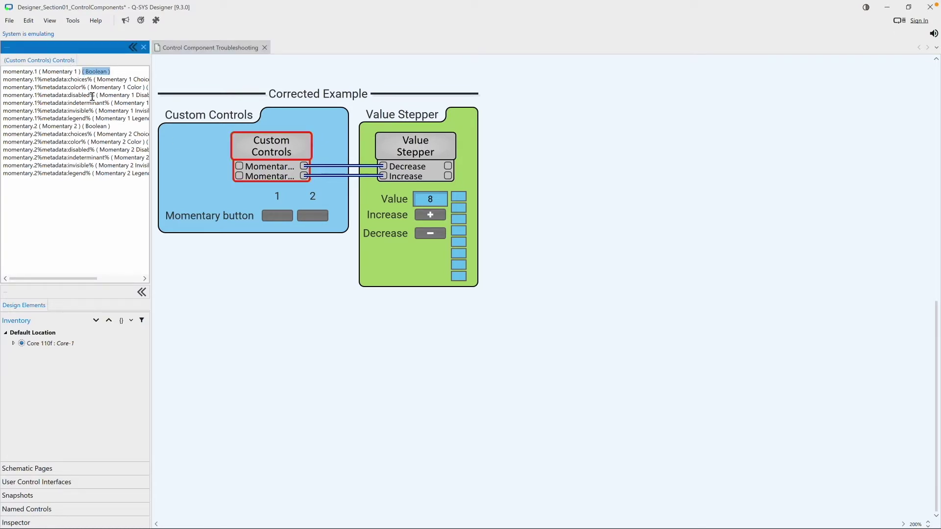
click(107, 126)
drag(107, 127, 83, 127)
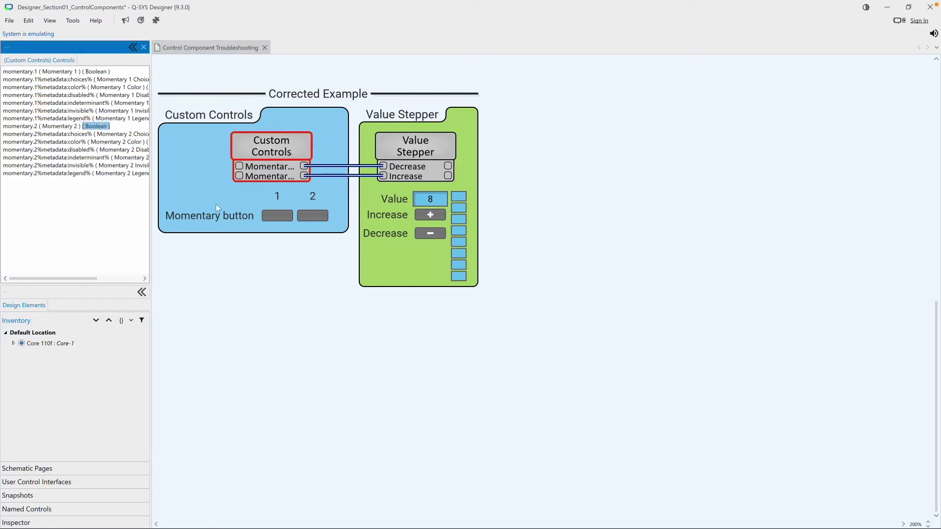
click(273, 217)
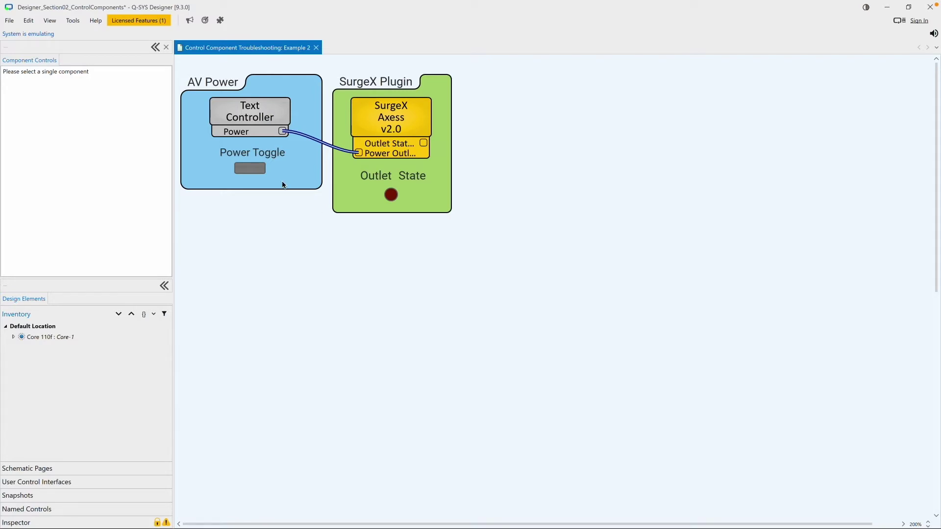
- Switch the AV Power's Power Toggle on and off repeatedly to test the SurgeX plugin's Outlet State
click(251, 170)
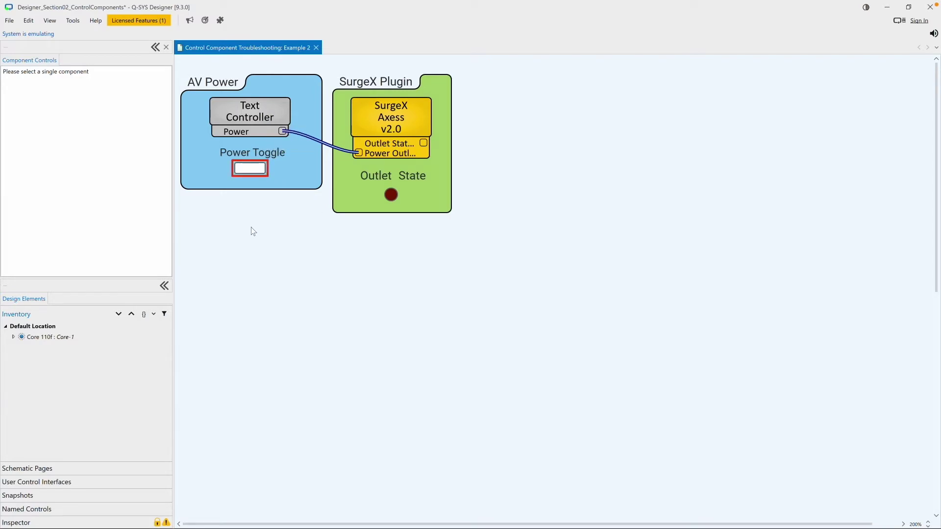
click(251, 168)
click(250, 169)
click(250, 168)
- Check the data types of the SurgeX Axess plugin's Power 1 control and the Text Controller's Power control
click(400, 123)
drag(96, 215, 72, 215)
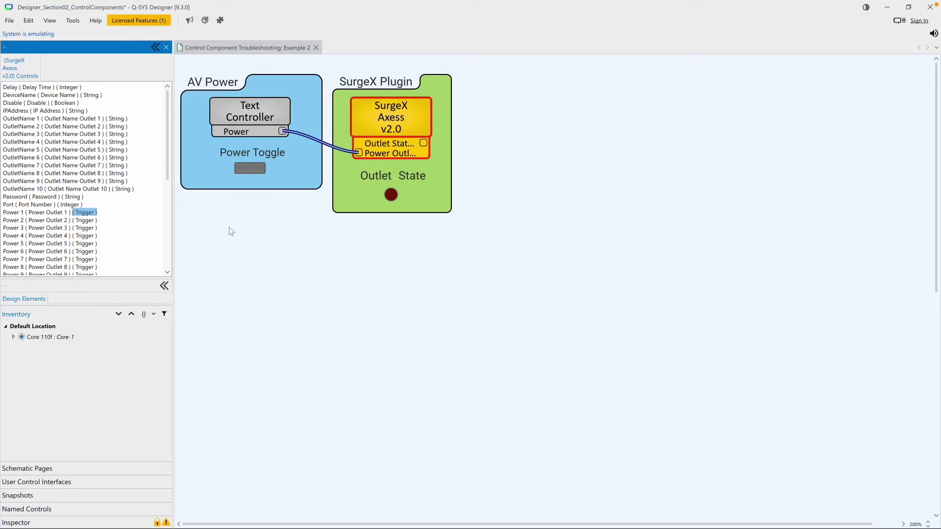
click(252, 122)
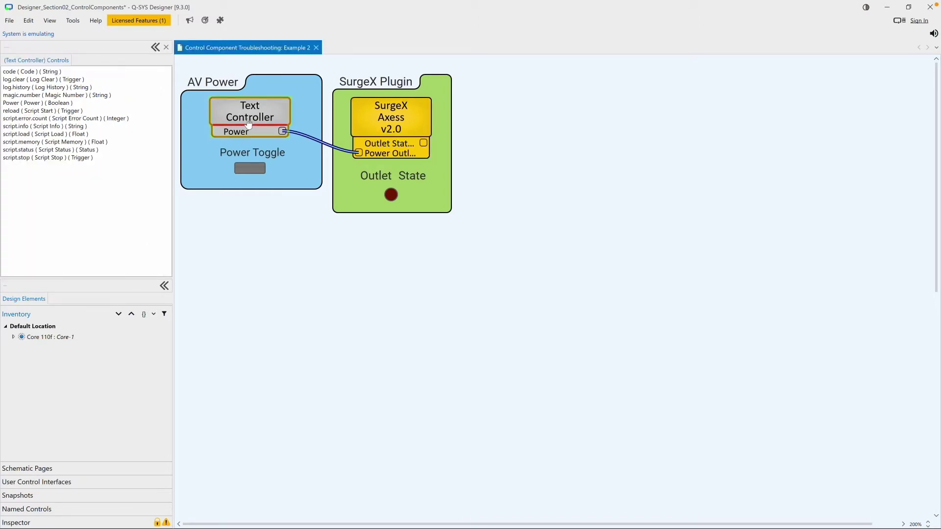
click(69, 103)
drag(69, 103, 44, 103)
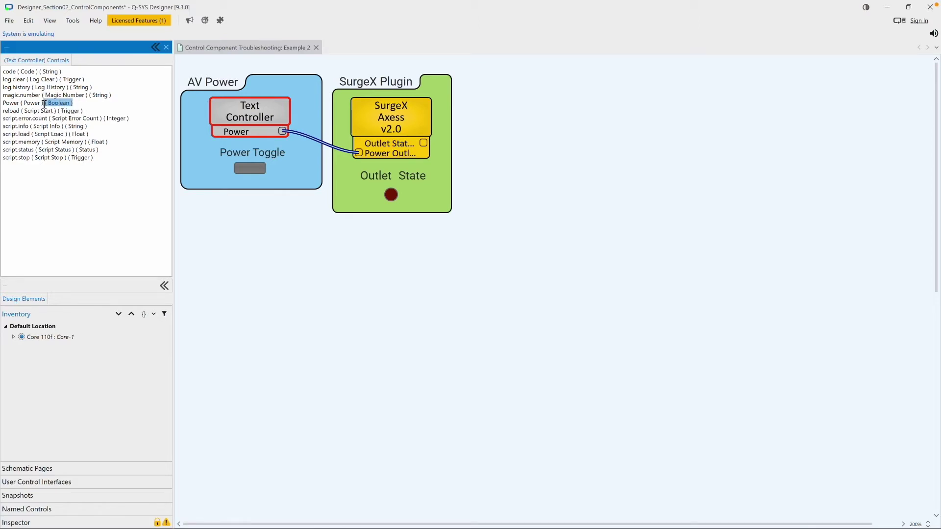
click(233, 228)
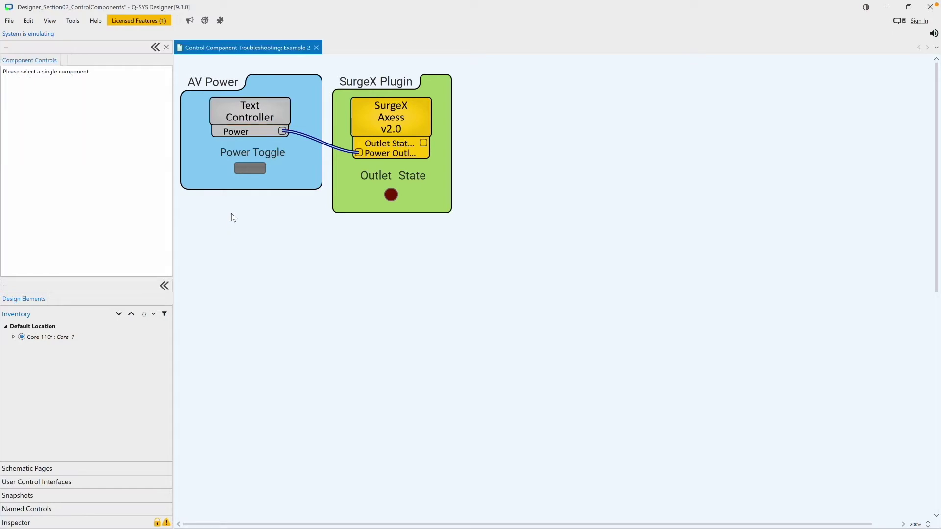
- Cycle the AV Power's Power Toggle on, off and on again to compare it with the Outlet State
click(254, 173)
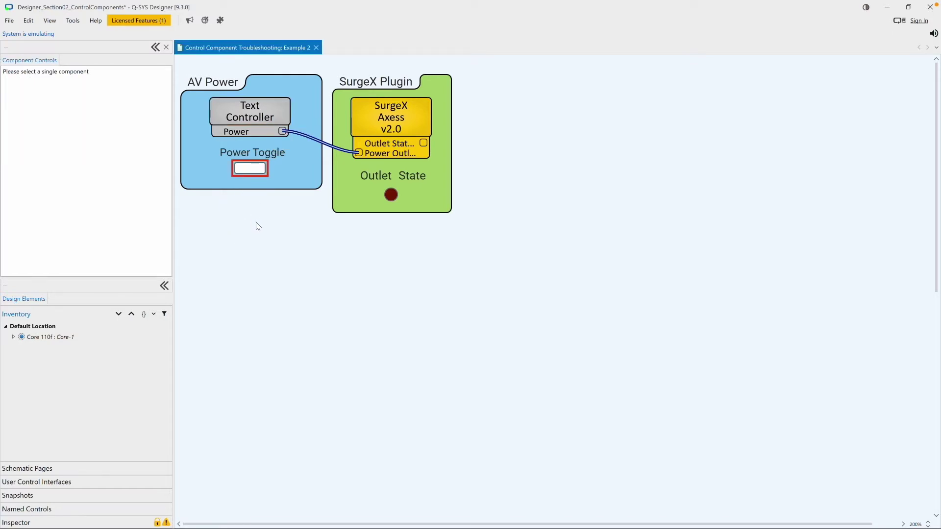
click(250, 168)
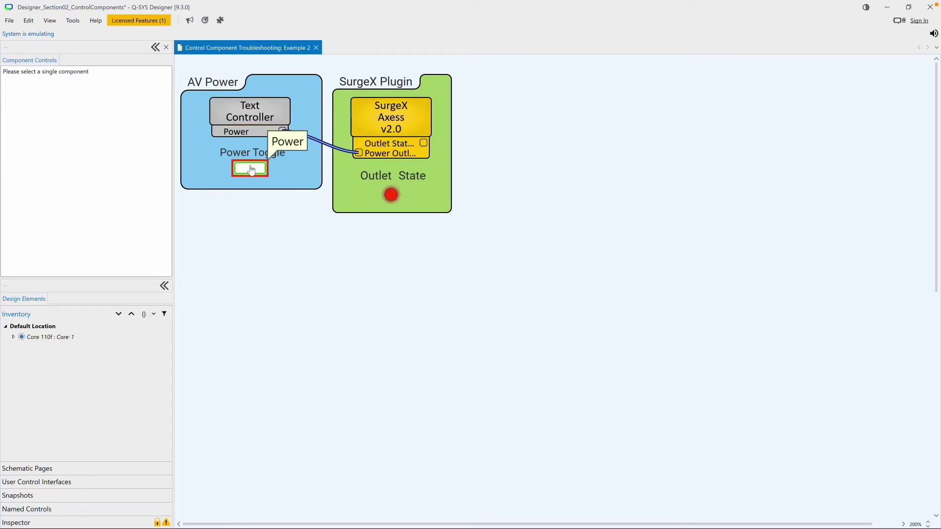
click(250, 168)
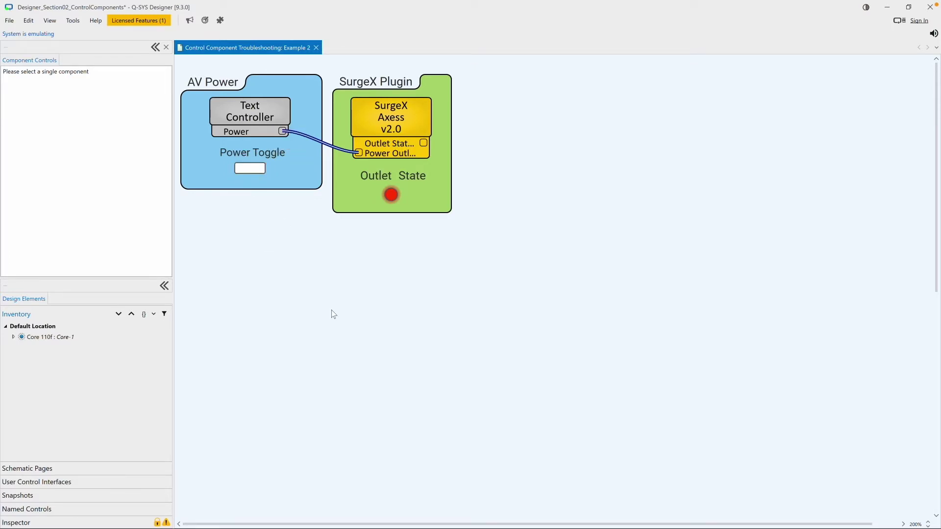
- Inspect the Logic 1-of-N wiring in the corrected example and test its Power Toggle against the Outlet State
scroll(332, 314, down, 3)
scroll(332, 313, down, 6)
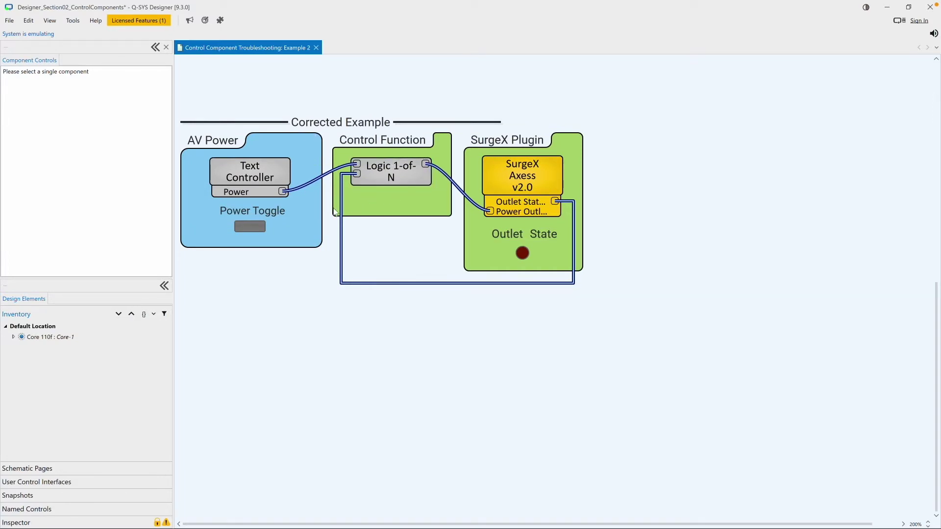
mouse_move(281, 193)
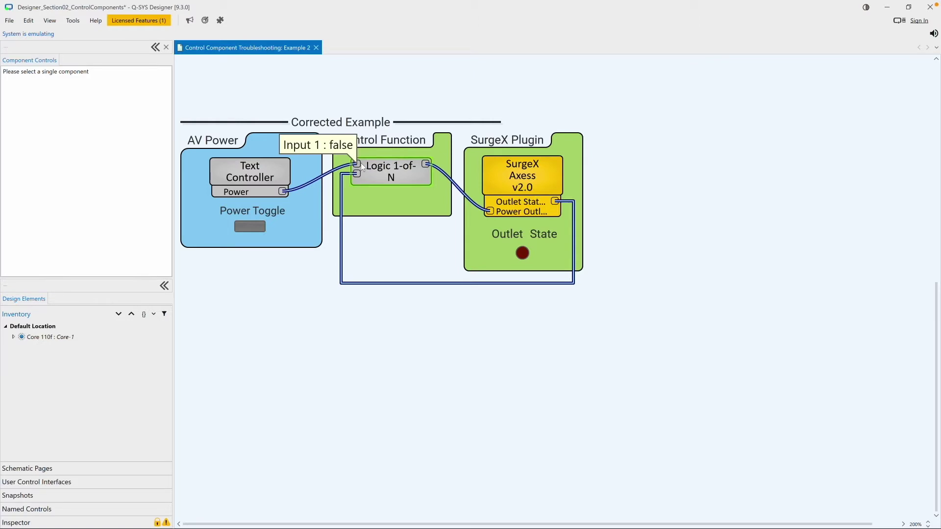
mouse_move(560, 199)
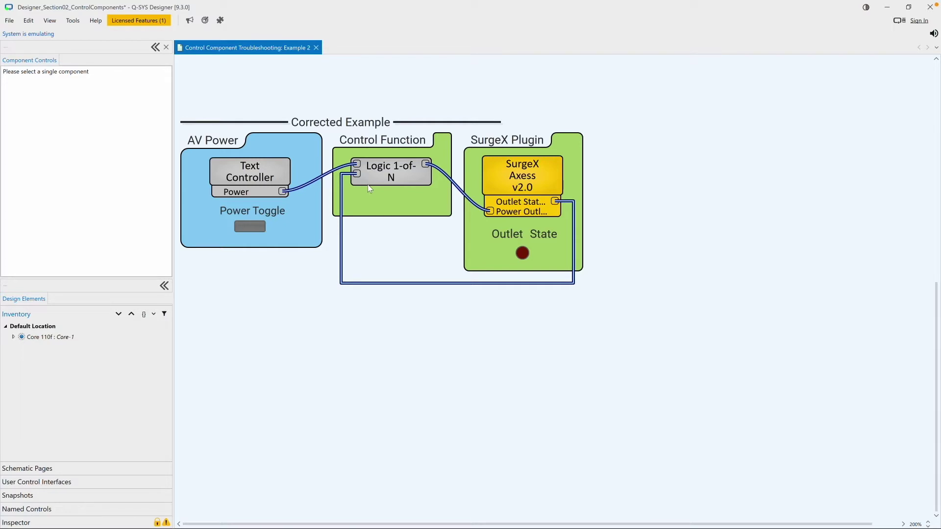
click(251, 228)
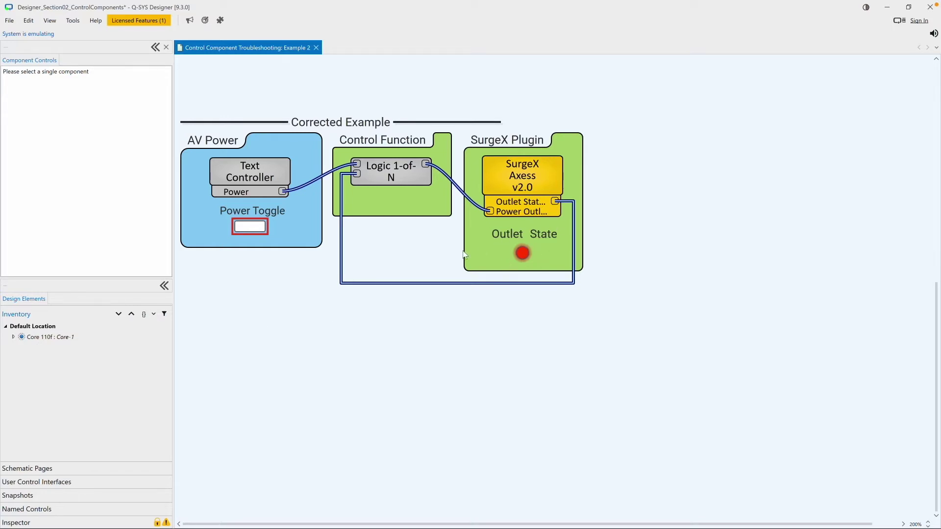
click(250, 228)
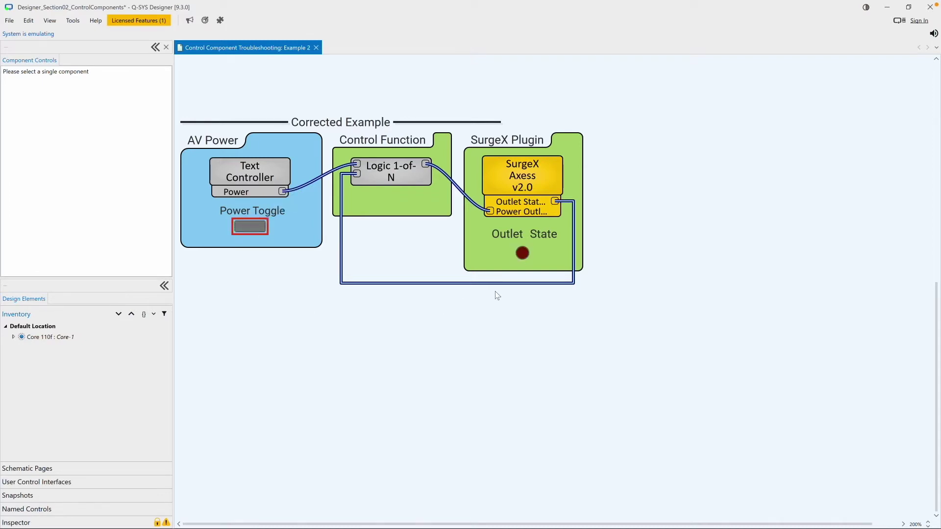
click(254, 230)
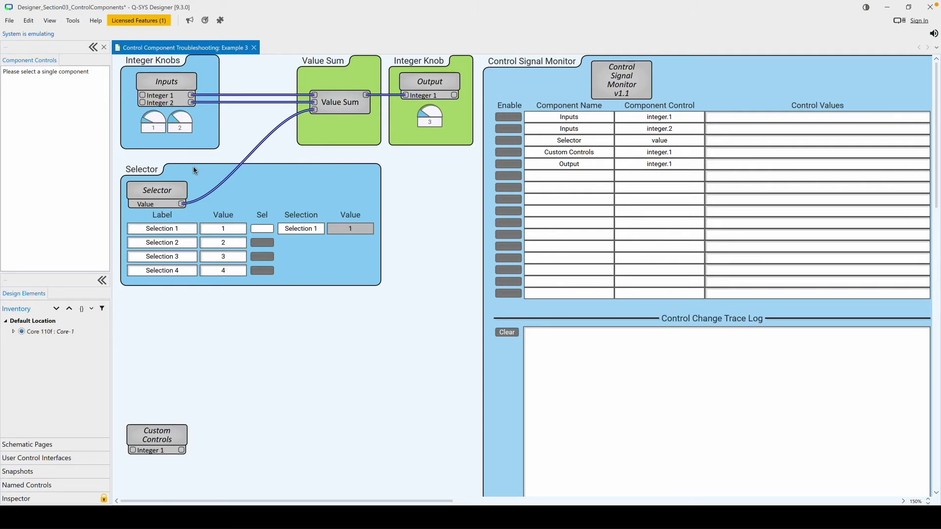
- Test the Value Sum by setting the Integer 1 knob to 4 and back to 1, and cycling the Selector's selections, ending on Selection 2
drag(159, 126, 163, 105)
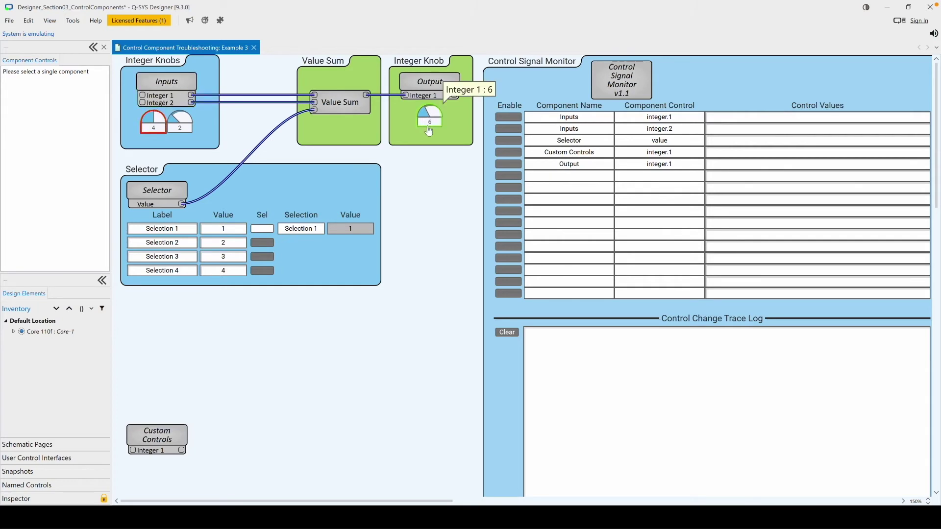
drag(157, 127, 164, 149)
click(265, 243)
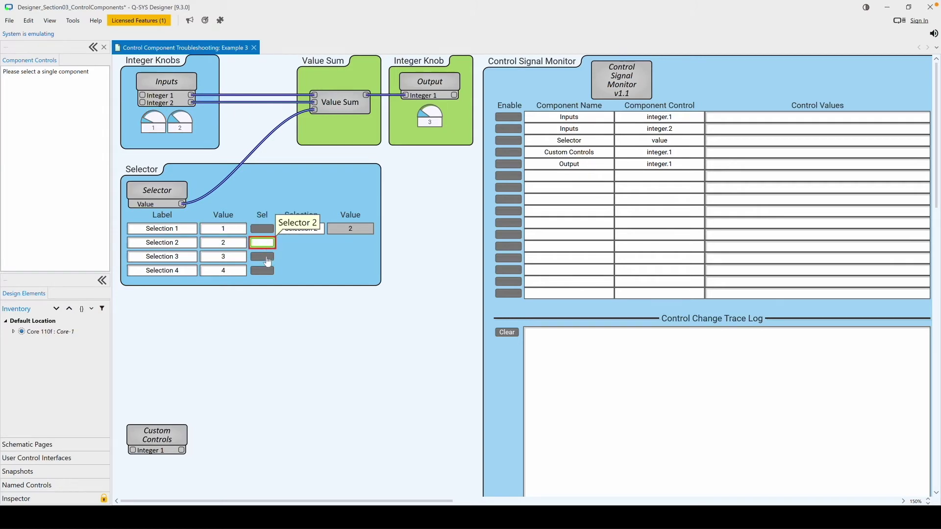
click(264, 256)
click(265, 273)
click(262, 229)
click(264, 244)
- Check the data type of the Selector component's value control
click(162, 197)
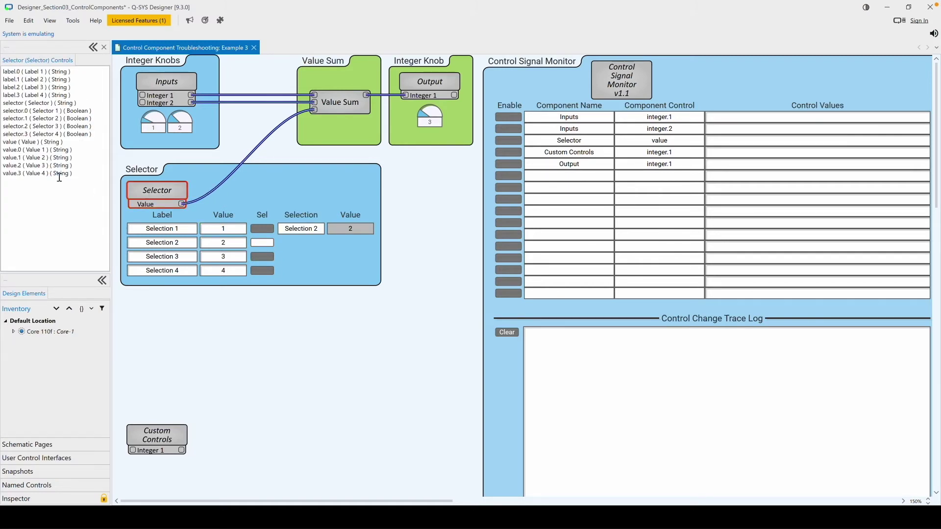
drag(64, 141, 41, 142)
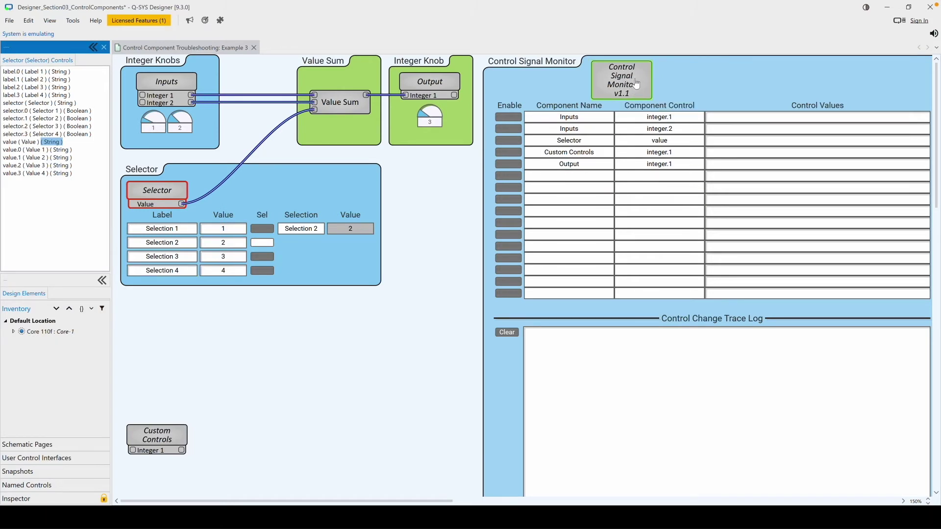
- Enable signal monitoring of the Selector's value control and cycle through Selections 1 to 4 to log its control values
click(509, 141)
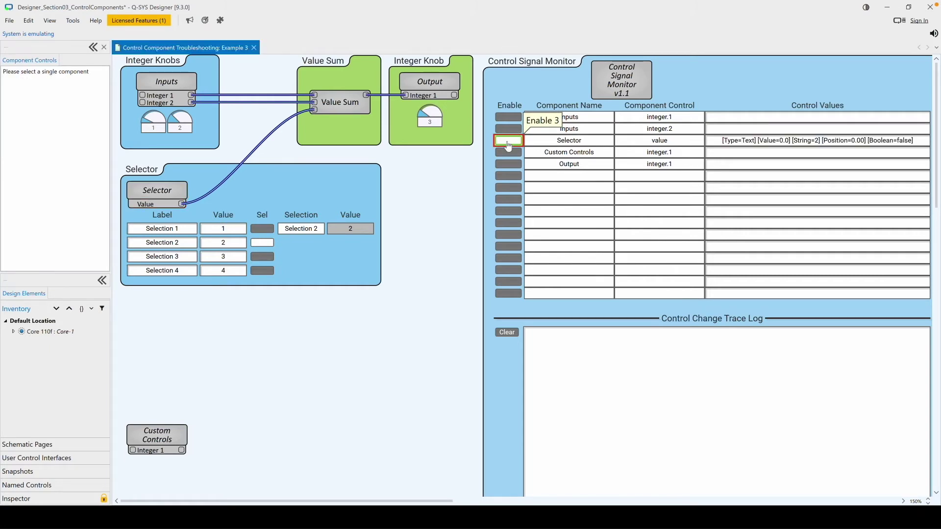
click(267, 230)
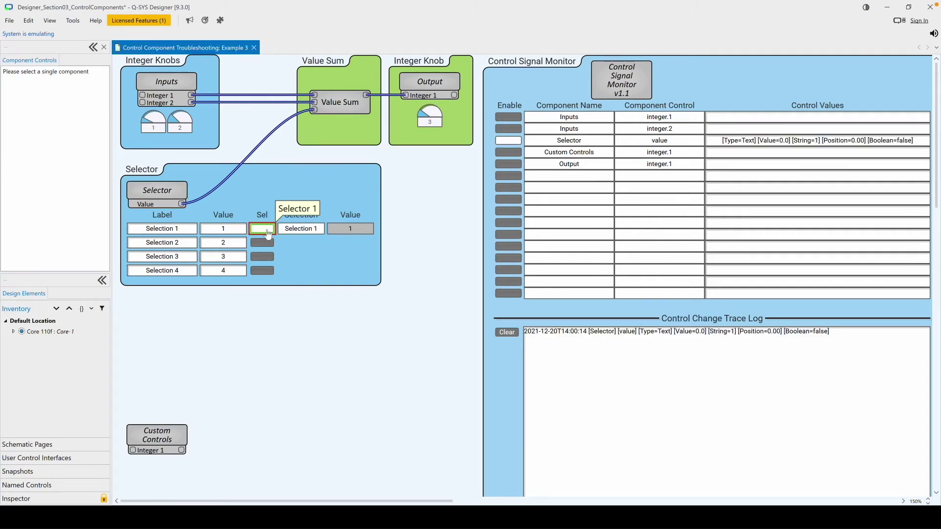
click(268, 245)
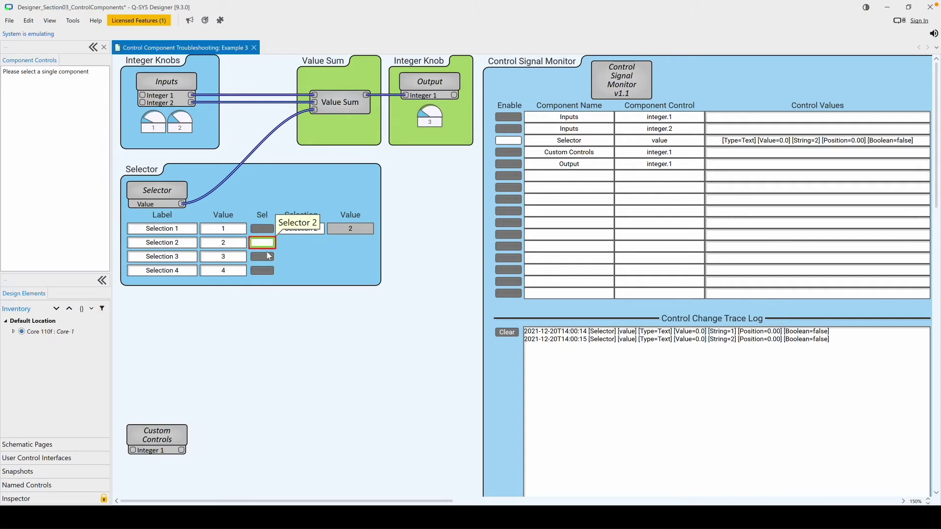
click(267, 257)
click(268, 272)
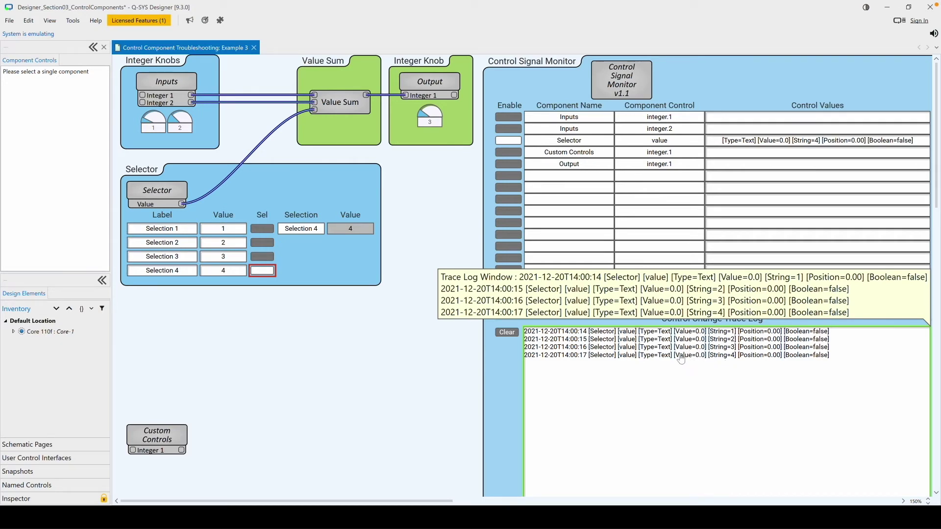
- Stop emulation, reroute the Selector's Value output through the Custom Controls Integer 1 into Value Sum's third input, and restart emulation
key(F7)
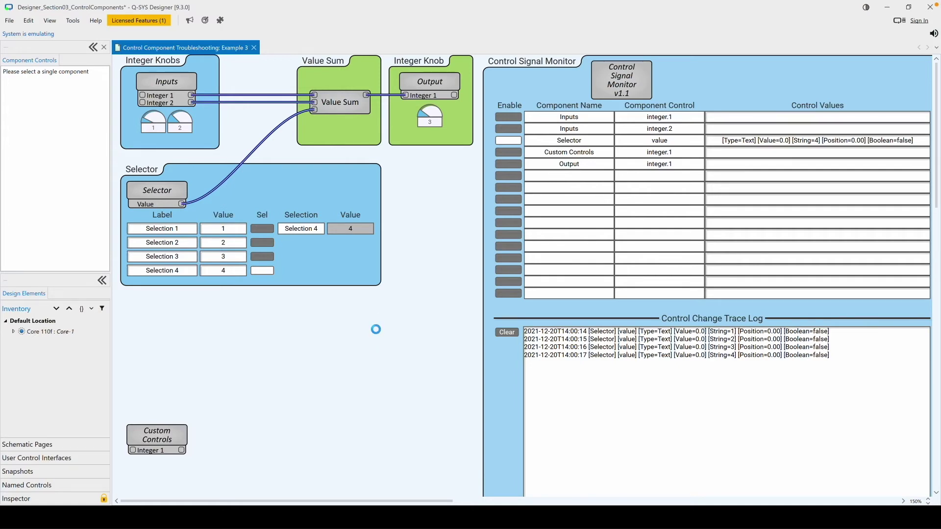
click(169, 424)
drag(162, 424, 242, 154)
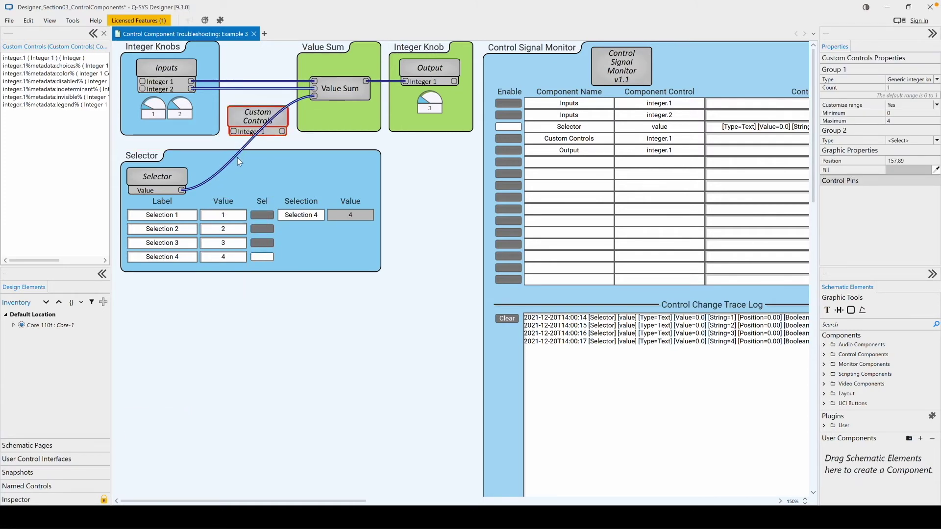
click(234, 157)
key(Delete)
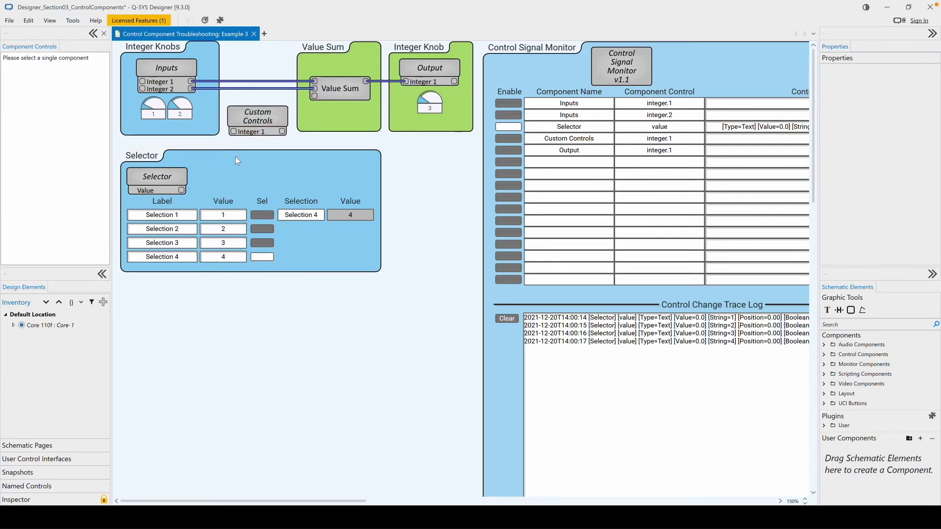
drag(182, 190, 314, 96)
key(F6)
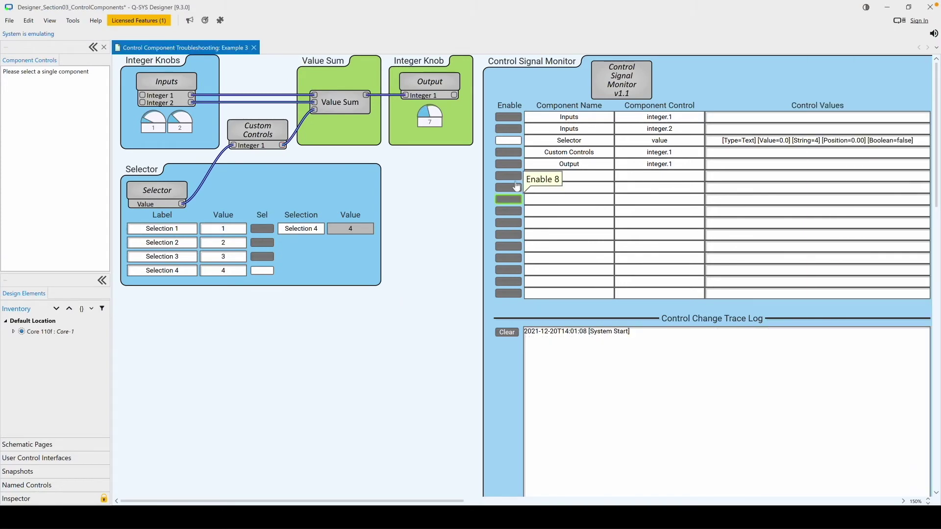
- Enable signal monitoring of the Custom Controls integer.1 and step through Selections 1, 2 and 3 to compare the logged values
click(510, 153)
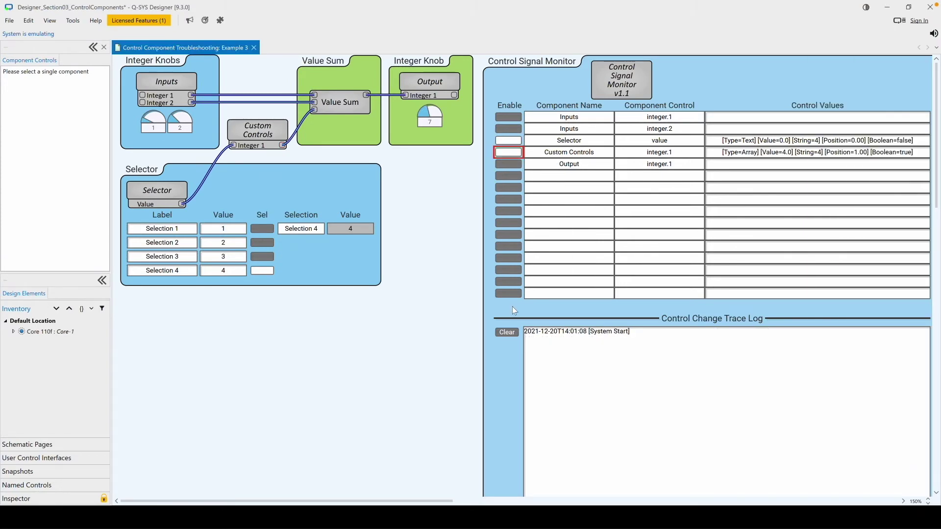
click(262, 229)
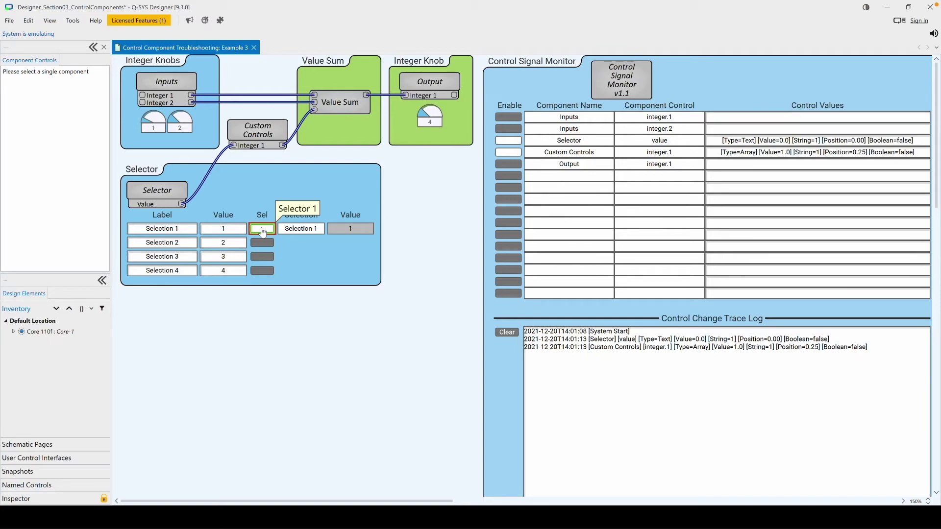
click(263, 243)
click(262, 257)
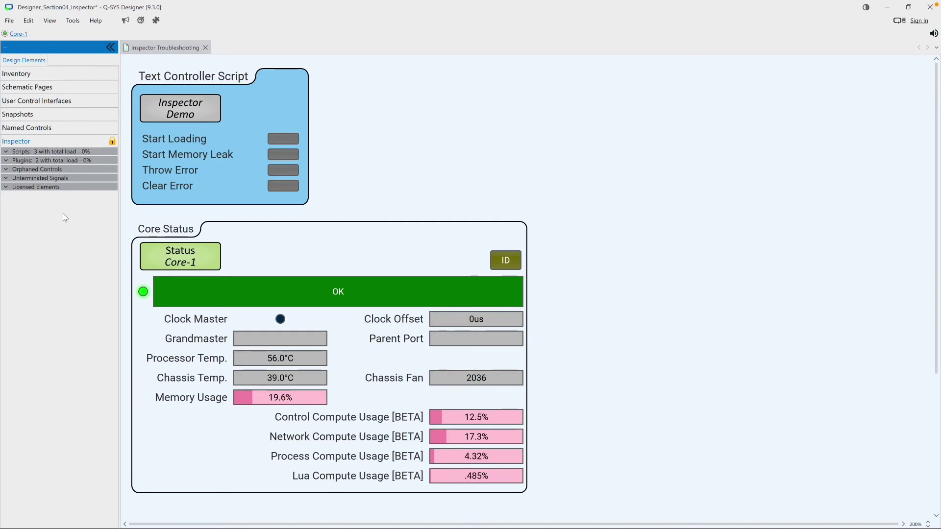
- List the running scripts and plugins, and check the load, memory, errors and verification of each of the three scripts
click(5, 152)
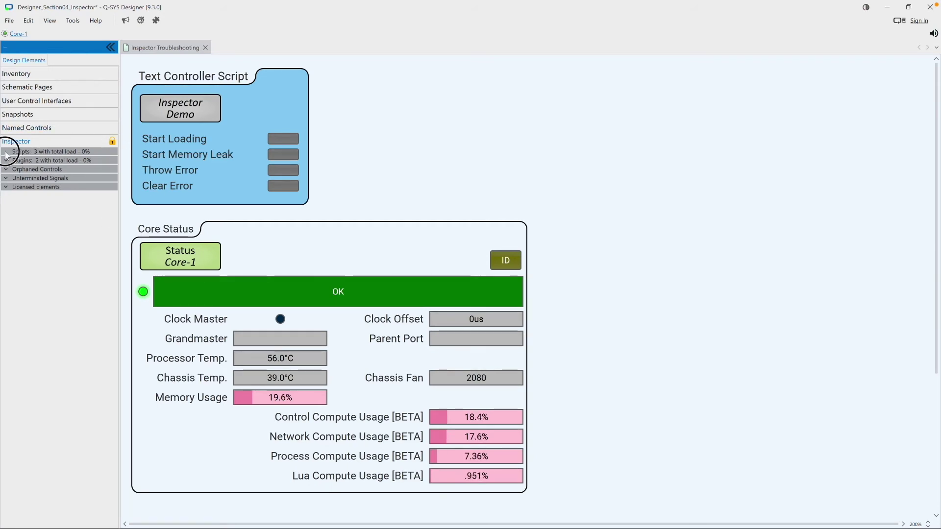
click(7, 191)
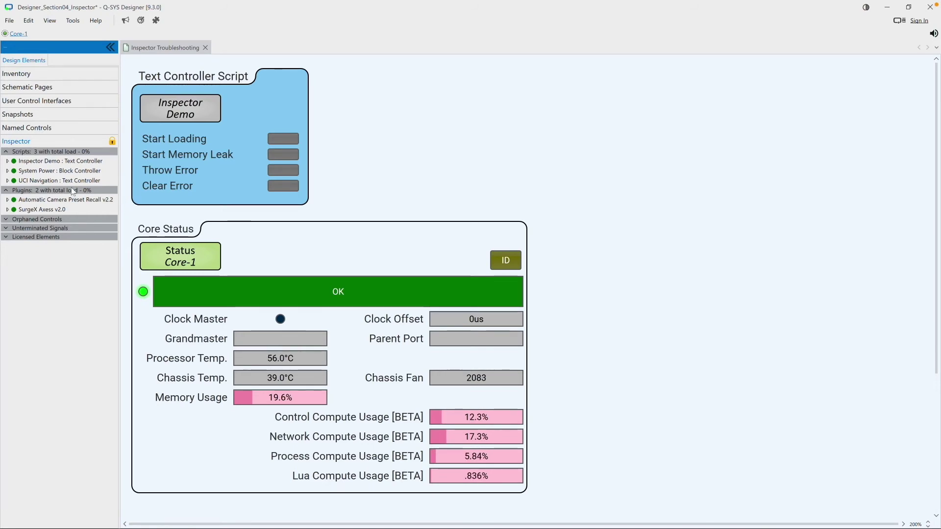
click(8, 162)
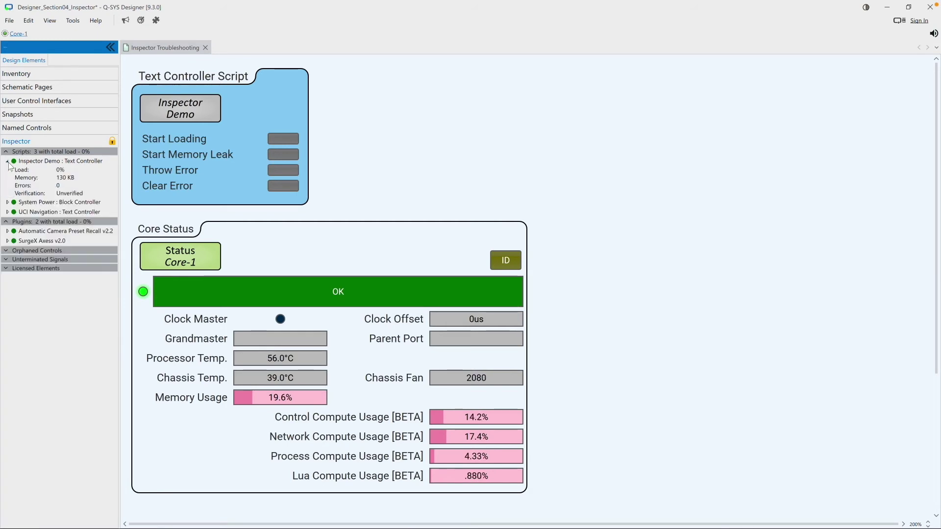
click(7, 162)
click(8, 171)
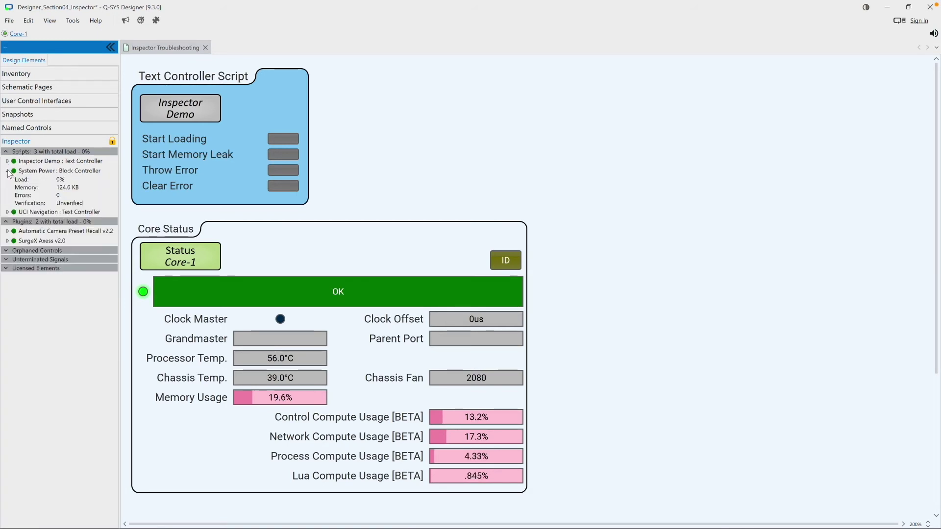
click(8, 171)
click(8, 181)
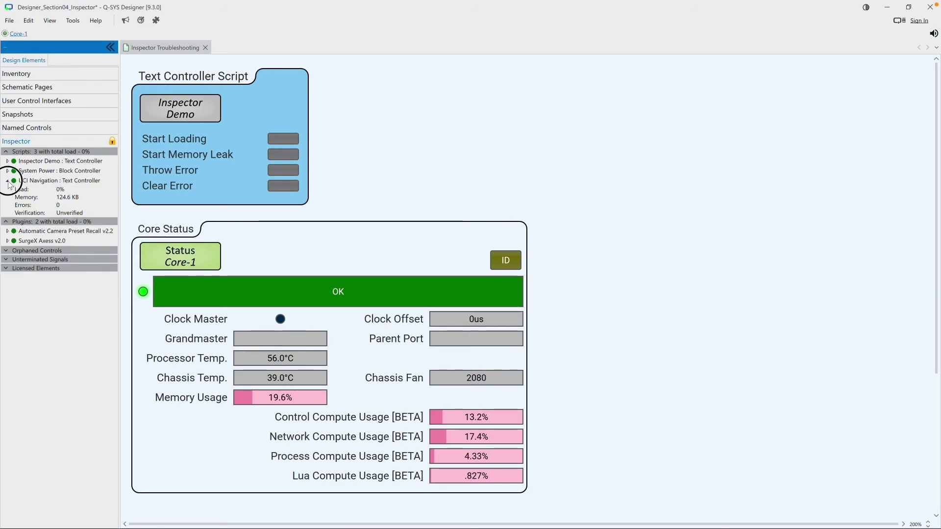
click(7, 181)
- Check the details of the Automatic Camera Preset Recall and SurgeX Axess plugins
click(7, 200)
click(7, 200)
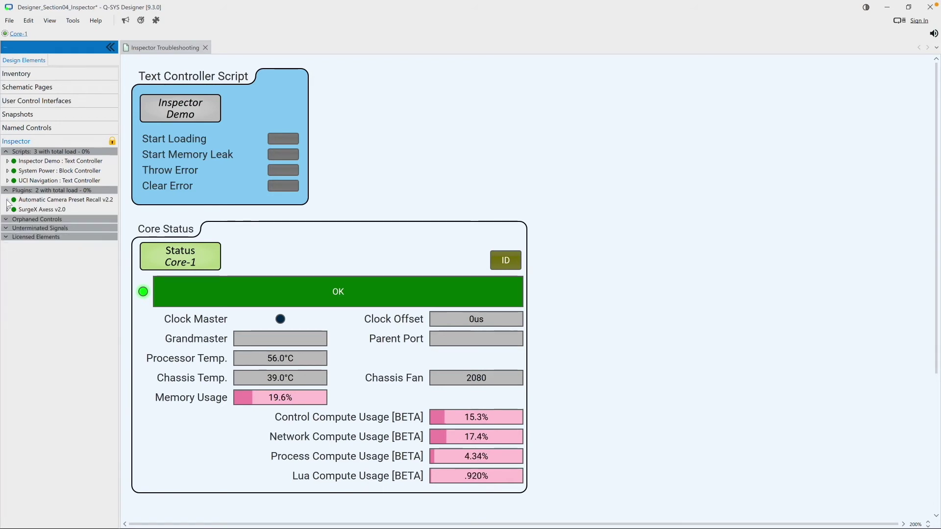
click(8, 210)
click(8, 210)
- Show the Inspector Demo script's details and switch Start Loading on and off to observe its load against the Core's compute usage
mouse_move(50, 167)
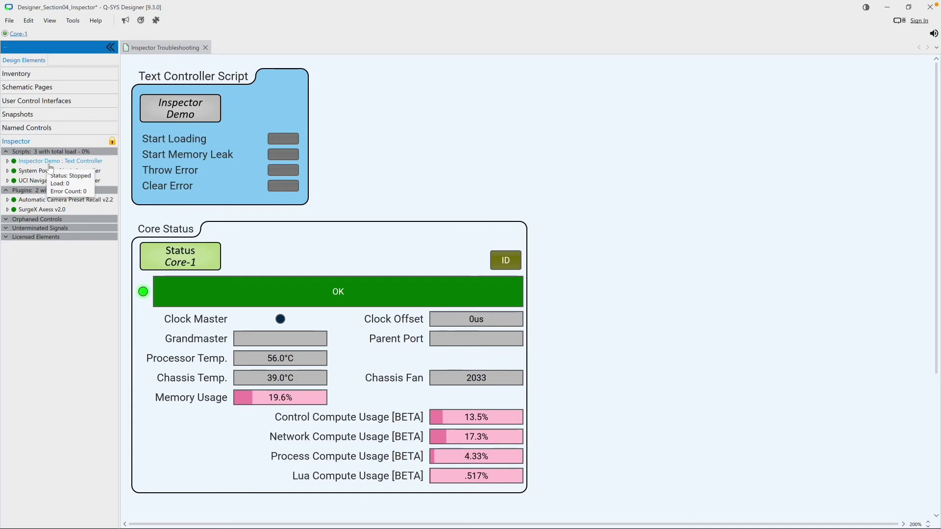
click(7, 161)
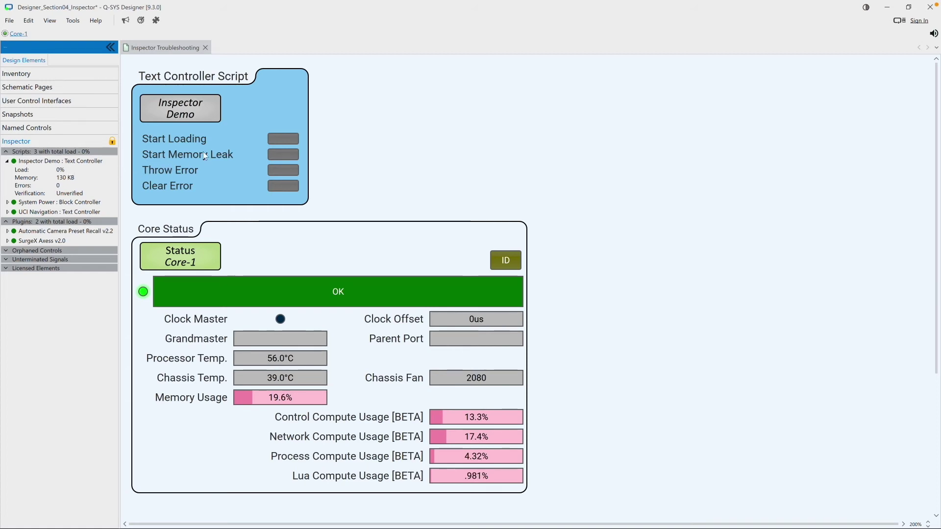
click(279, 142)
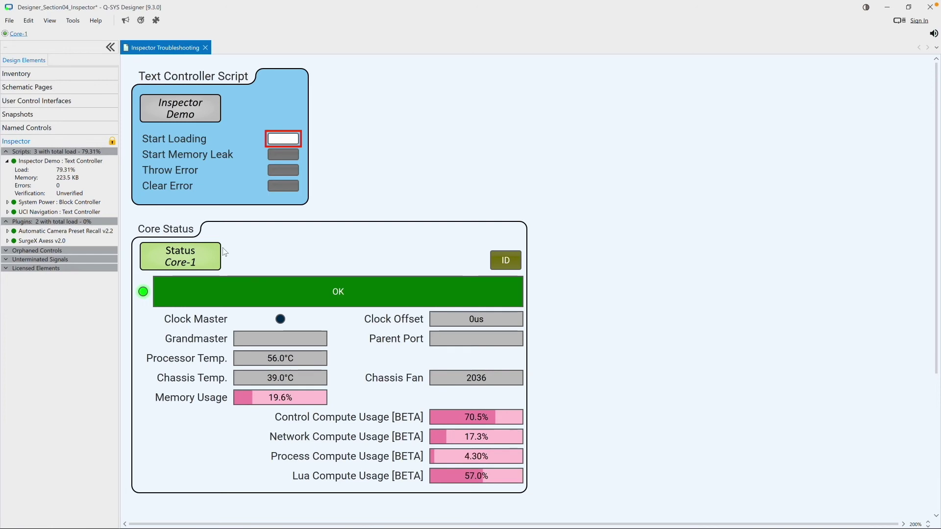
click(274, 140)
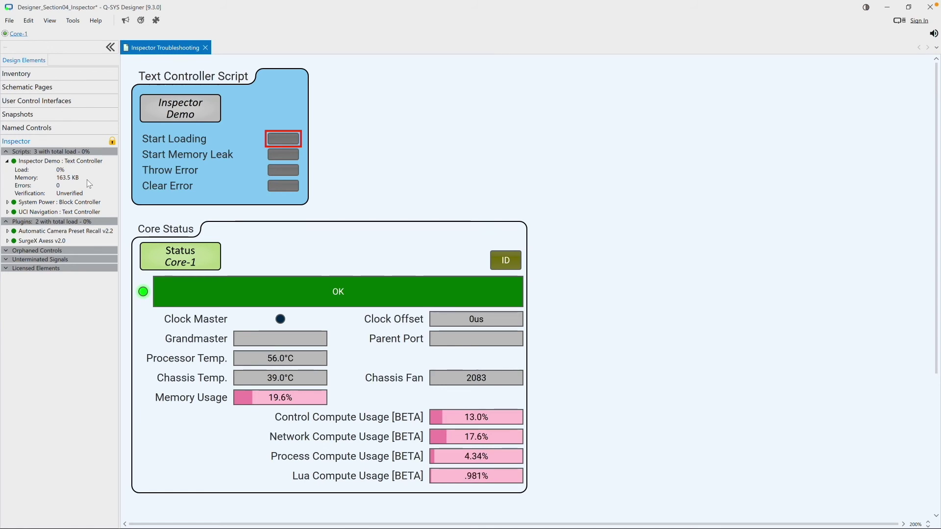
- Switch Start Memory Leak on and off to compare the script's memory with the Core's memory usage
click(278, 159)
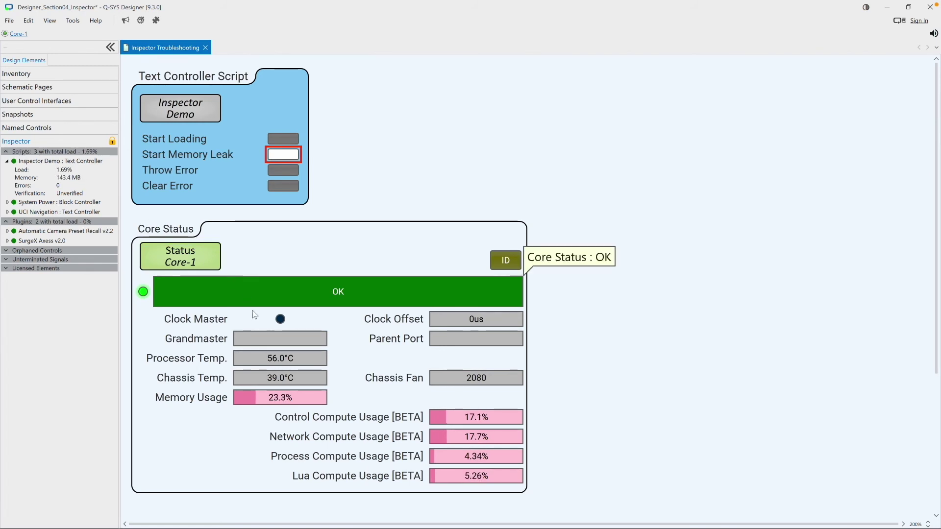
mouse_move(277, 402)
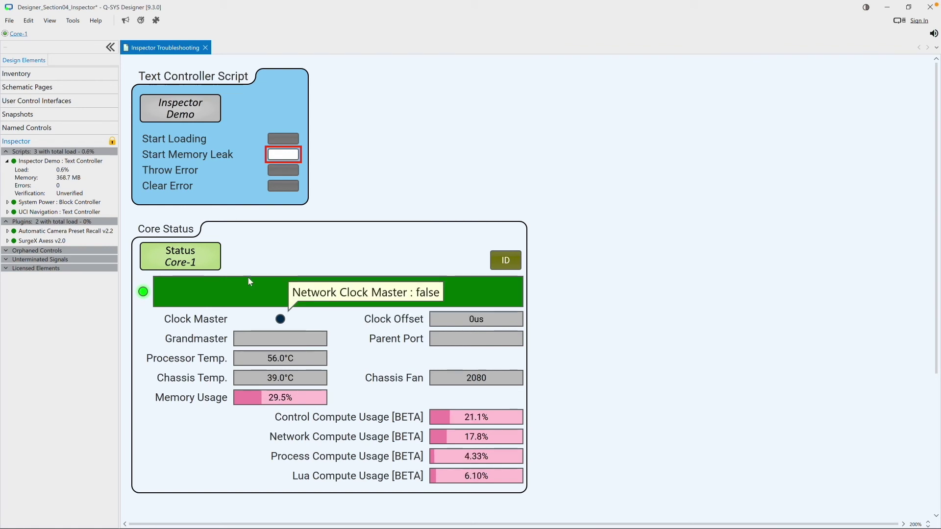
click(287, 160)
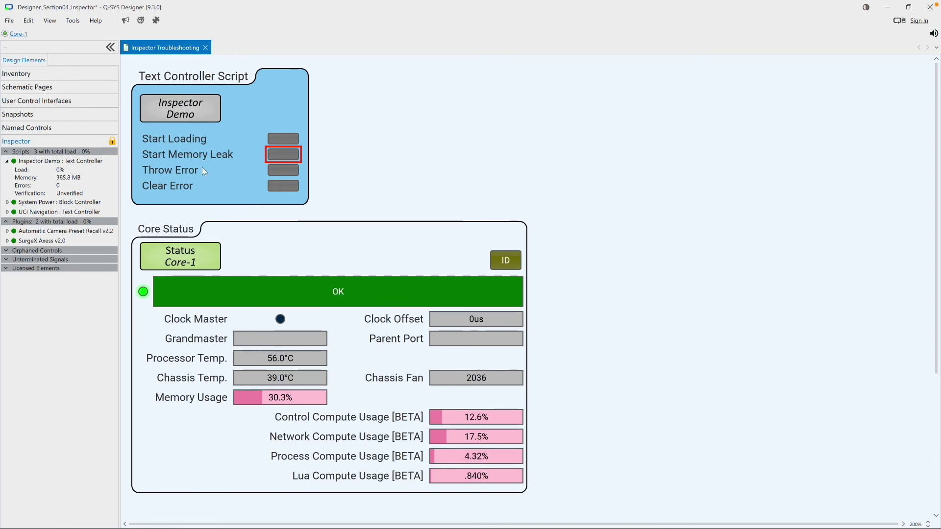
- Throw an error in the Inspector Demo script, and expand the SurgeX Axess plugin's details to check its verification
click(283, 172)
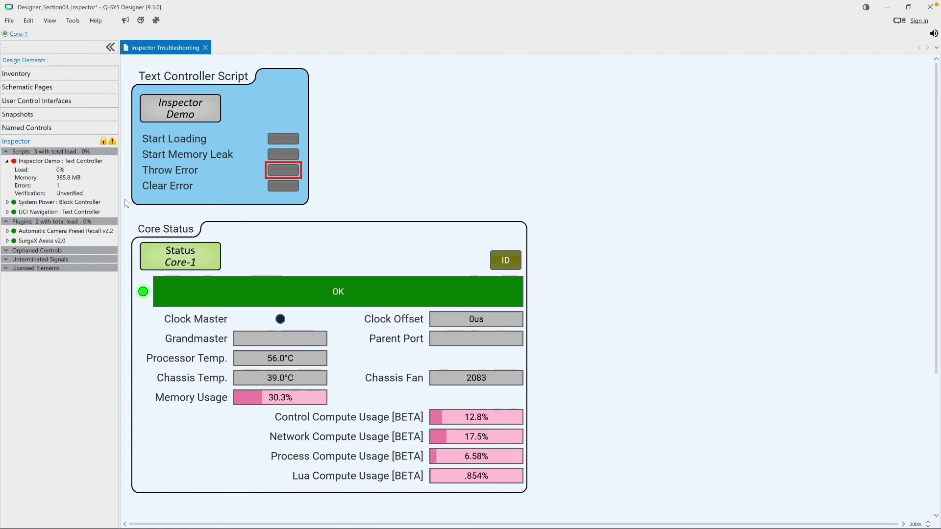
click(44, 201)
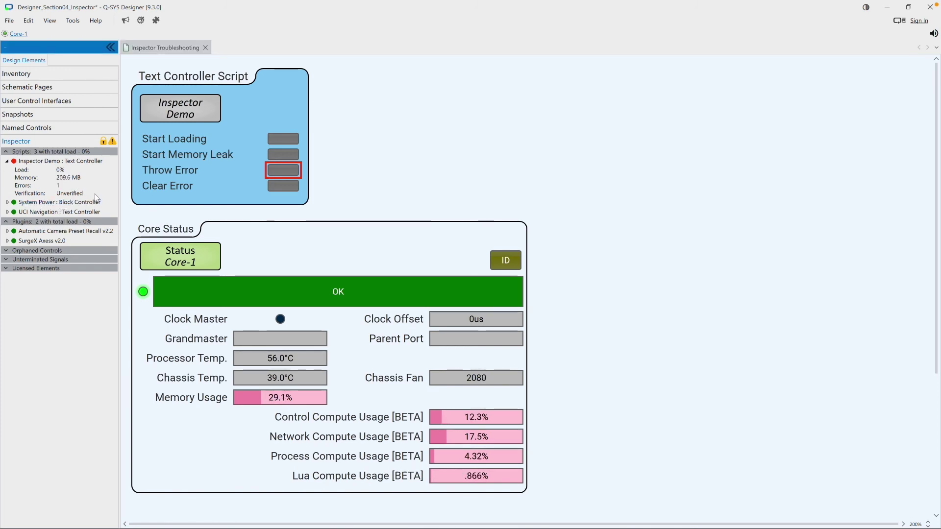
click(7, 241)
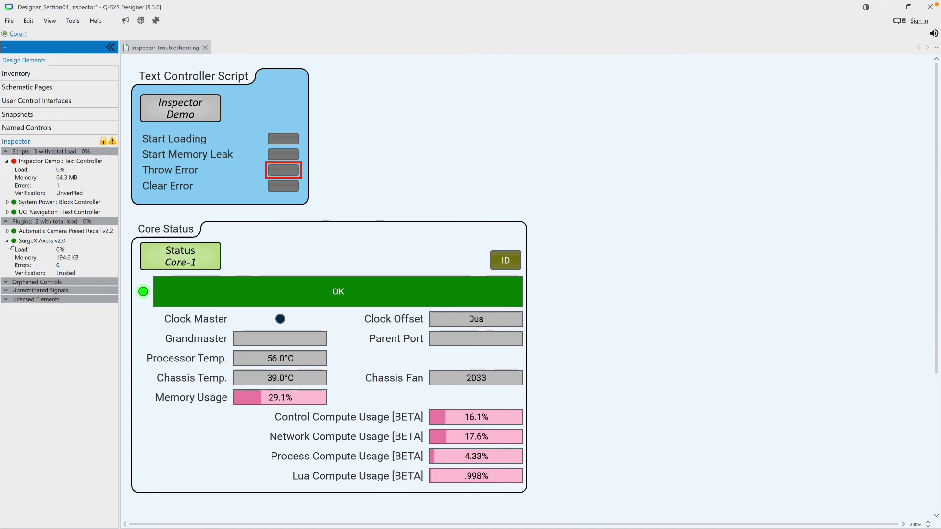